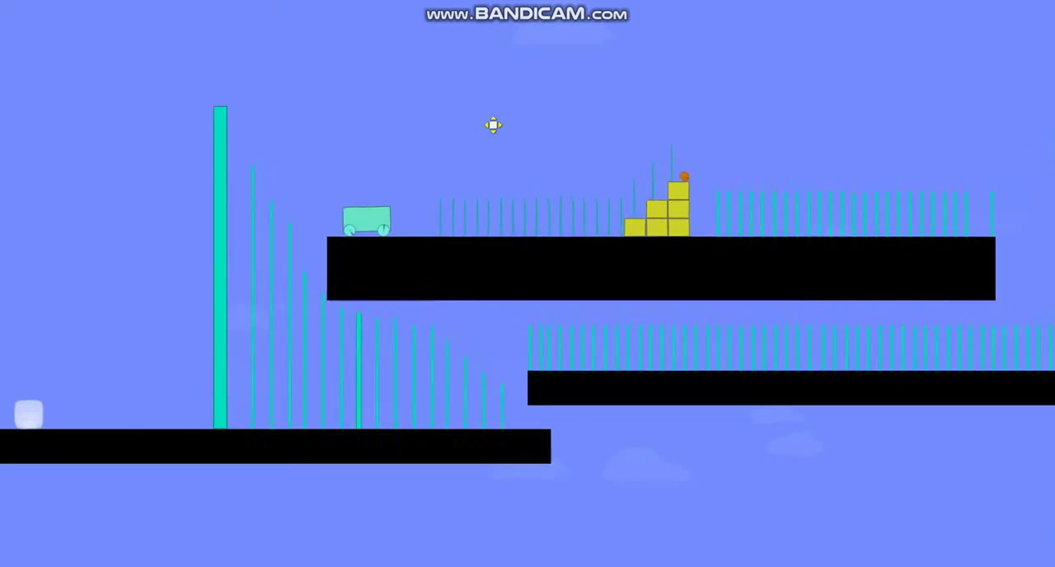
scroll(493, 124, "up", 4)
scroll(569, 165, "up", 4)
scroll(211, 170, "up", 3)
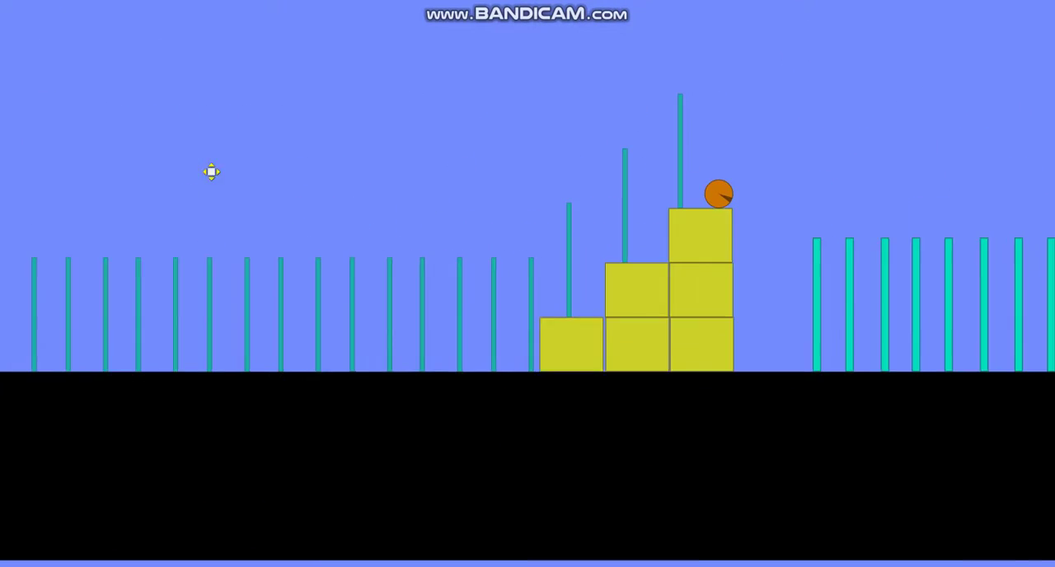
Step: Pan across the contraption to survey both platforms' domino rows, the yellow blocks and the car
left_click_drag(211, 170, 340, 183)
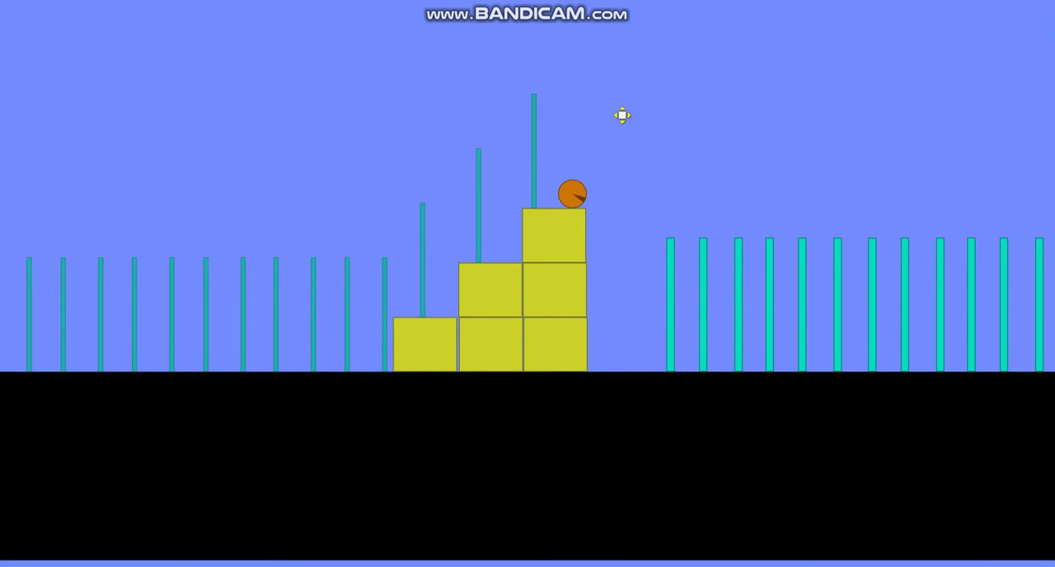
left_click_drag(728, 148, 465, 152)
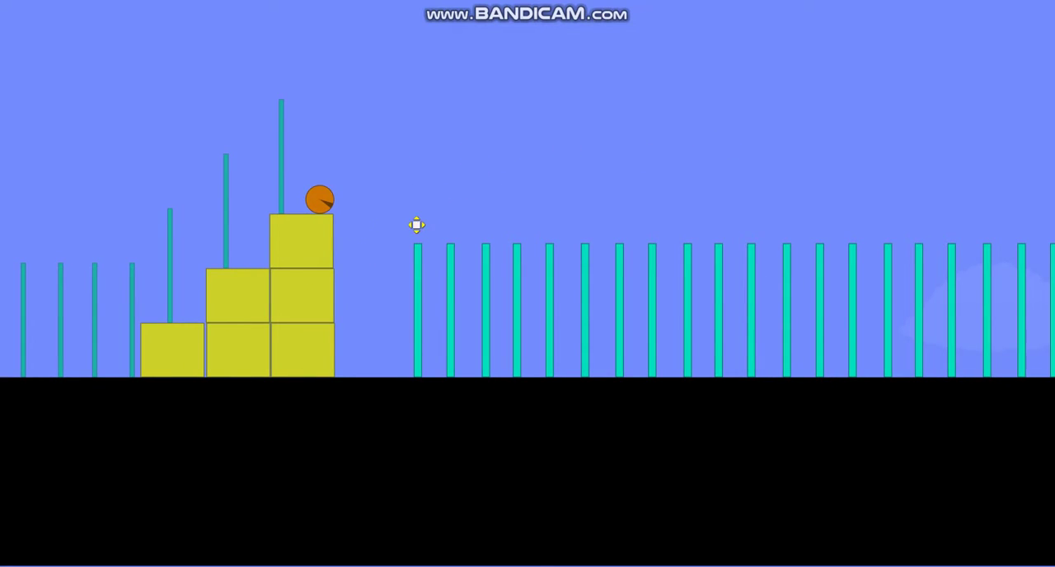
scroll(293, 204, "up", 3)
scroll(322, 173, "up", 3)
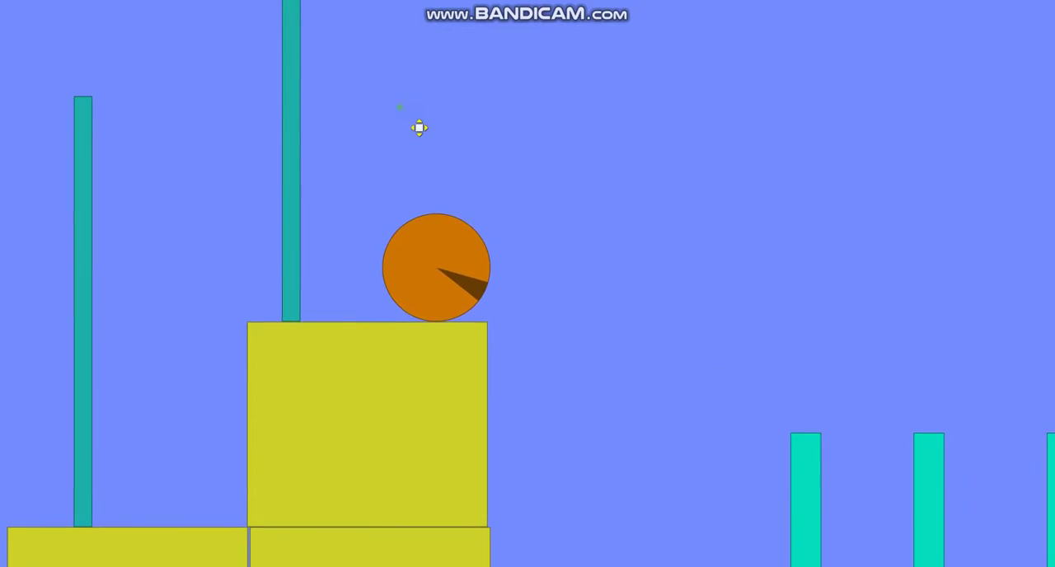
scroll(374, 194, "up", 2)
scroll(485, 277, "down", 2)
scroll(448, 212, "down", 1)
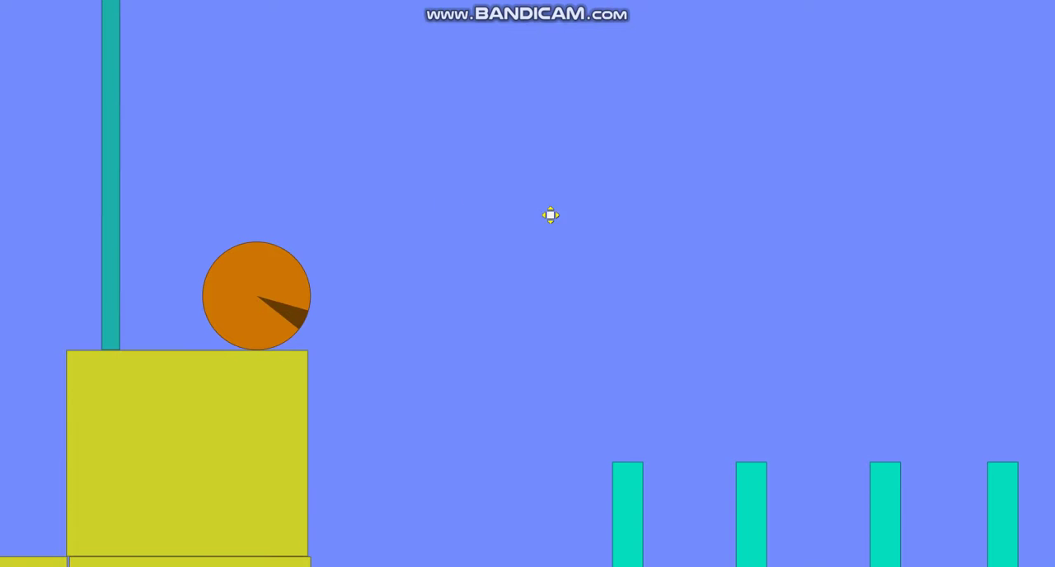
scroll(549, 212, "down", 2)
scroll(412, 104, "down", 2)
scroll(493, 387, "down", 2)
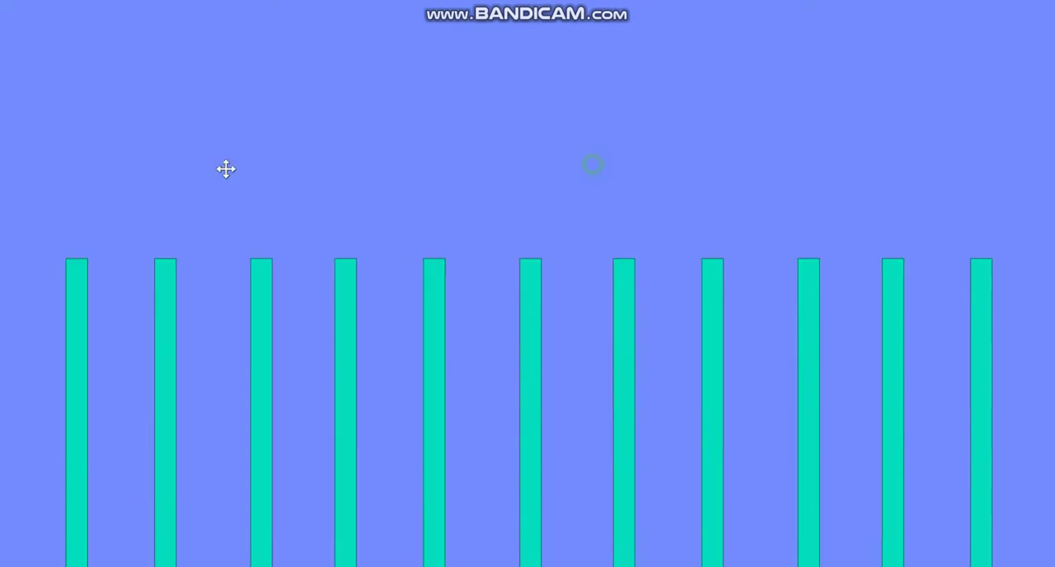
scroll(223, 169, "down", 3)
scroll(173, 198, "down", 3)
left_click_drag(795, 357, 594, 300)
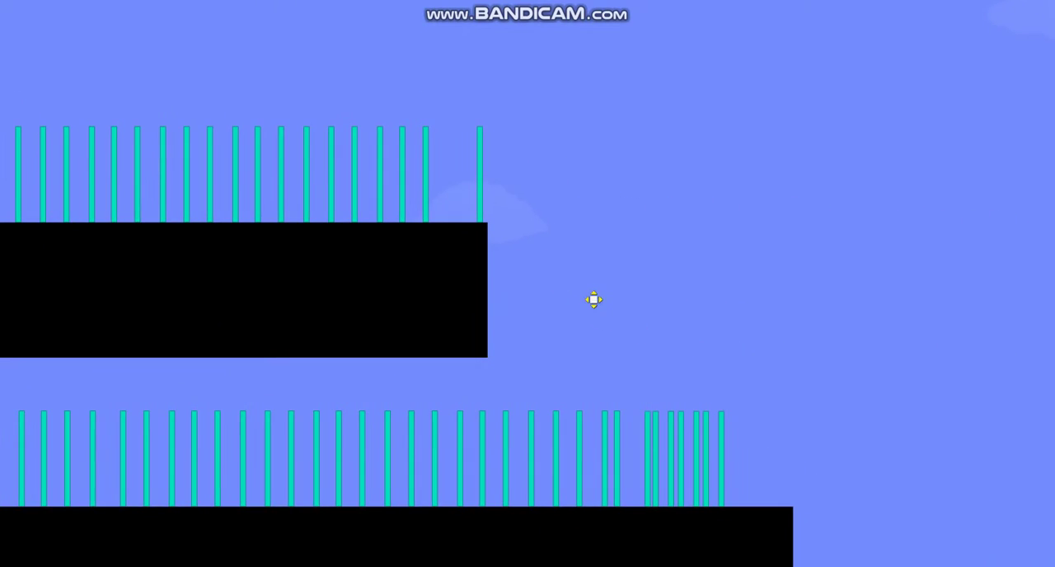
scroll(748, 436, "up", 2)
scroll(734, 295, "up", 2)
scroll(733, 295, "up", 2)
scroll(711, 298, "up", 2)
scroll(711, 297, "down", 3)
scroll(685, 367, "down", 2)
mouse_move(412, 441)
left_mouse_down()
mouse_move(565, 472)
mouse_move(639, 379)
left_mouse_up()
scroll(587, 401, "up", 3)
scroll(560, 413, "up", 2)
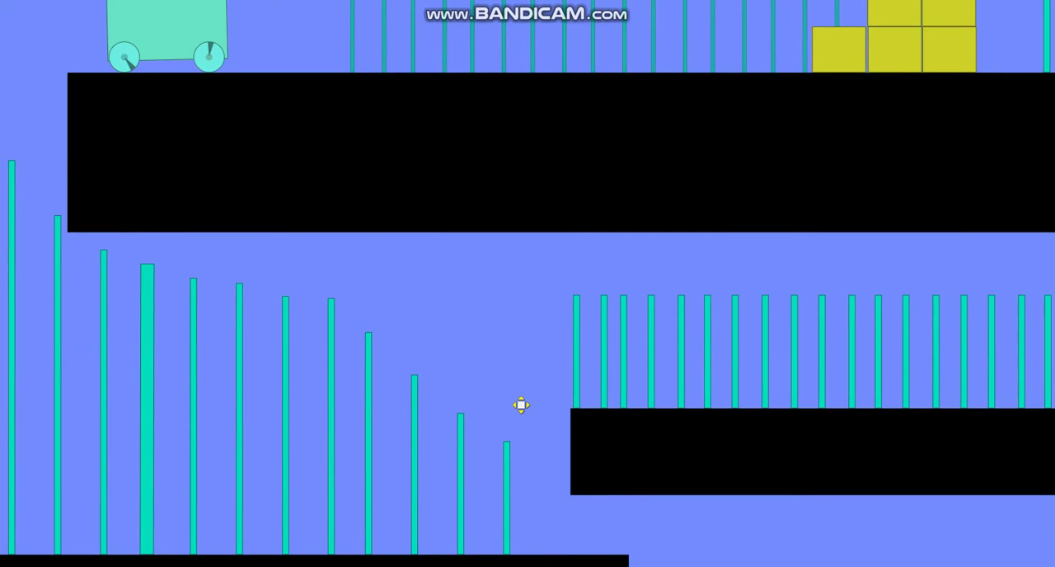
scroll(521, 404, "down", 4)
left_click_drag(361, 404, 486, 330)
scroll(351, 330, "up", 4)
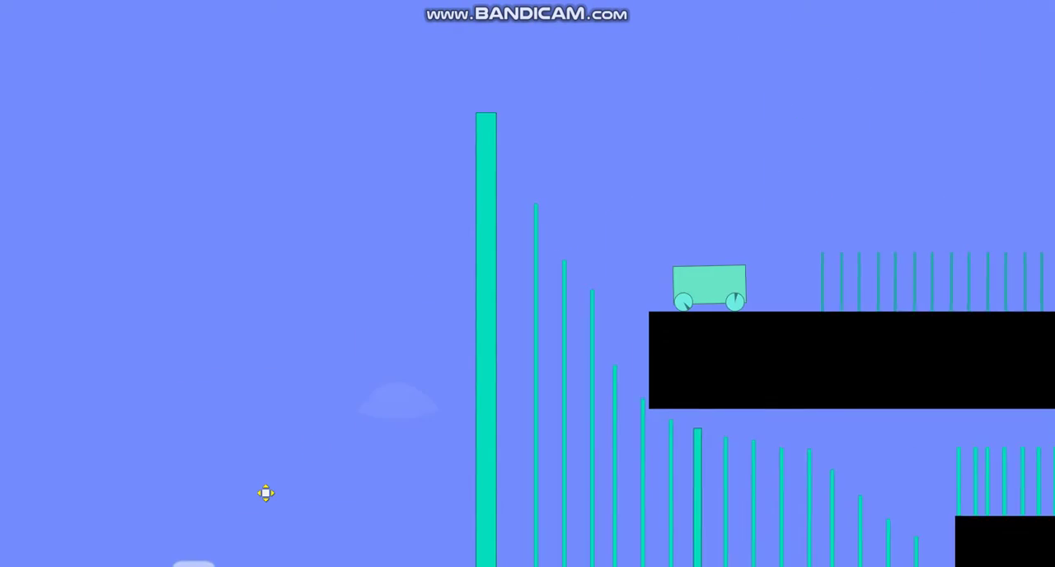
Step: Follow the car toppling the first dominoes and the ball rolling off the block stack
left_click_drag(264, 492, 507, 469)
scroll(507, 469, "up", 3)
scroll(495, 441, "up", 4)
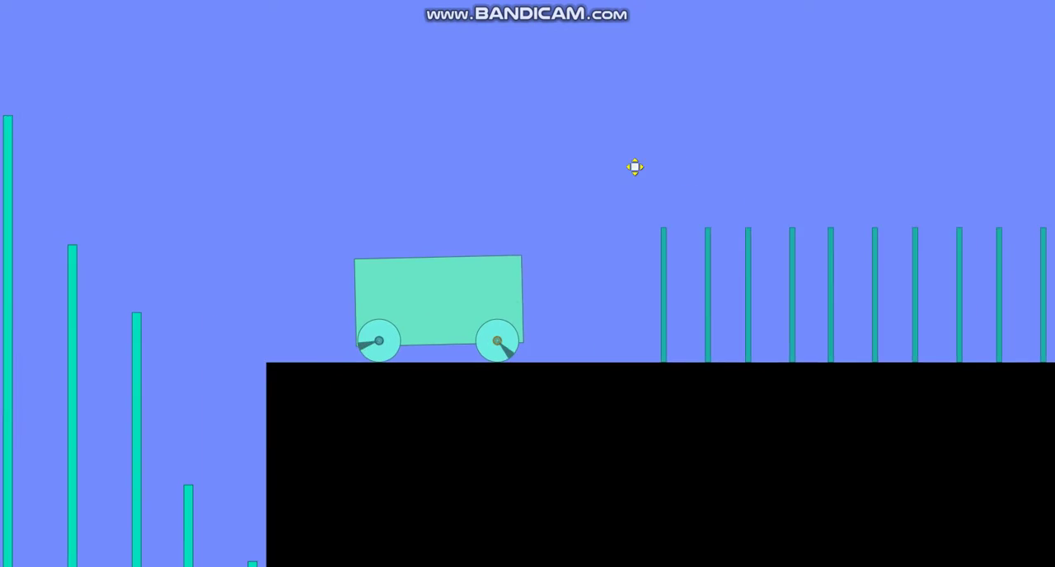
left_click_drag(720, 312, 463, 201)
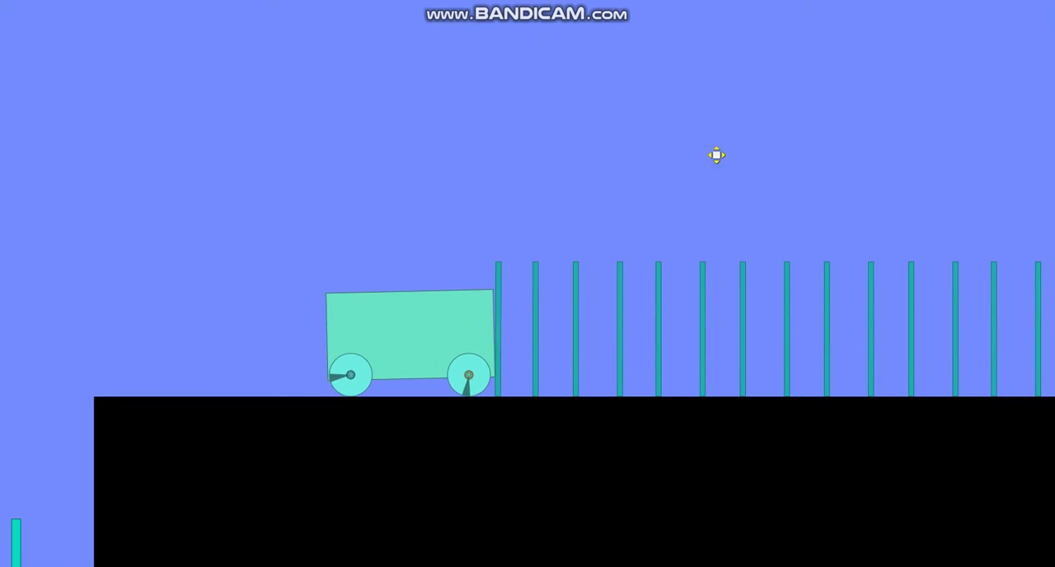
mouse_move(716, 155)
left_mouse_down()
mouse_move(502, 122)
mouse_move(380, 186)
mouse_move(926, 117)
left_mouse_up()
scroll(380, 186, "down", 3)
scroll(767, 125, "up", 2)
left_click_drag(767, 125, 651, 193)
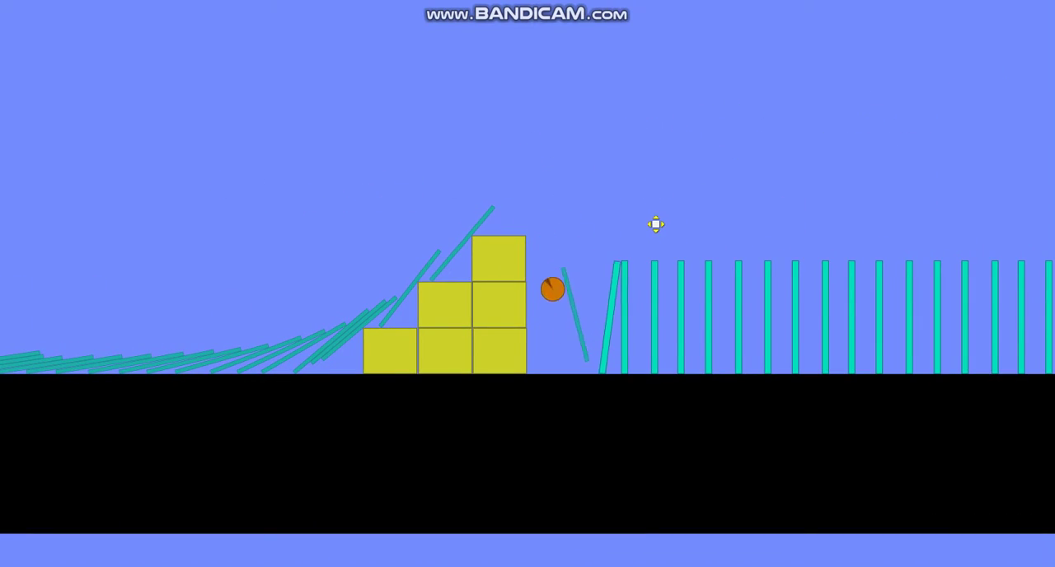
left_click_drag(674, 230, 412, 191)
scroll(653, 193, "down", 2)
scroll(652, 193, "down", 2)
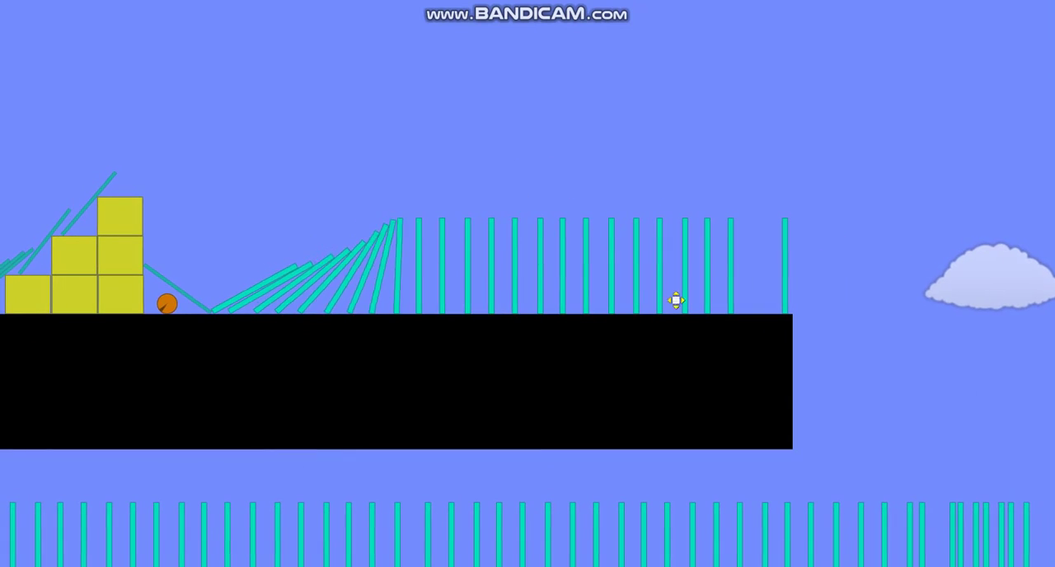
scroll(897, 521, "up", 3)
Step: Pan along the upper platform's falling dominoes and down to the lower domino row
mouse_move(882, 511)
left_mouse_down()
mouse_move(601, 305)
mouse_move(681, 229)
left_mouse_up()
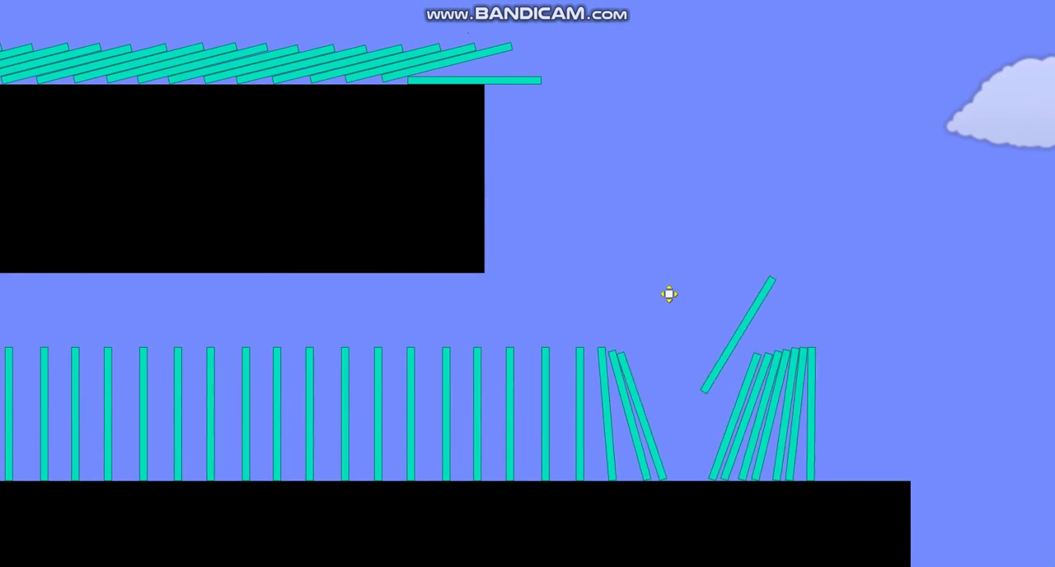
mouse_move(682, 264)
left_mouse_down()
mouse_move(977, 274)
mouse_move(504, 347)
mouse_move(836, 311)
mouse_move(659, 316)
mouse_move(382, 382)
mouse_move(445, 310)
mouse_move(782, 272)
left_mouse_up()
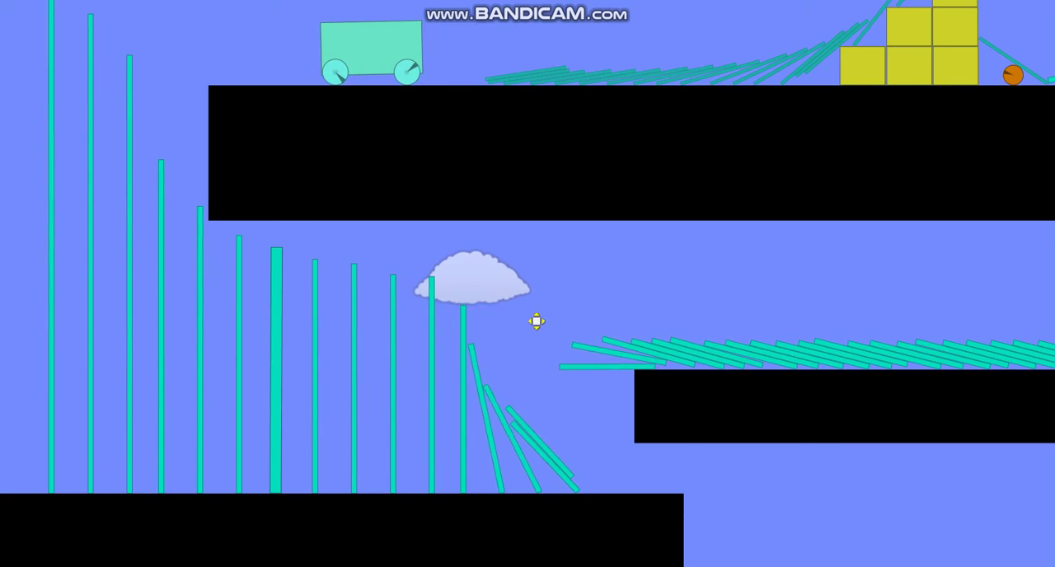
scroll(535, 321, "down", 3)
scroll(713, 369, "up", 2)
scroll(662, 368, "down", 3)
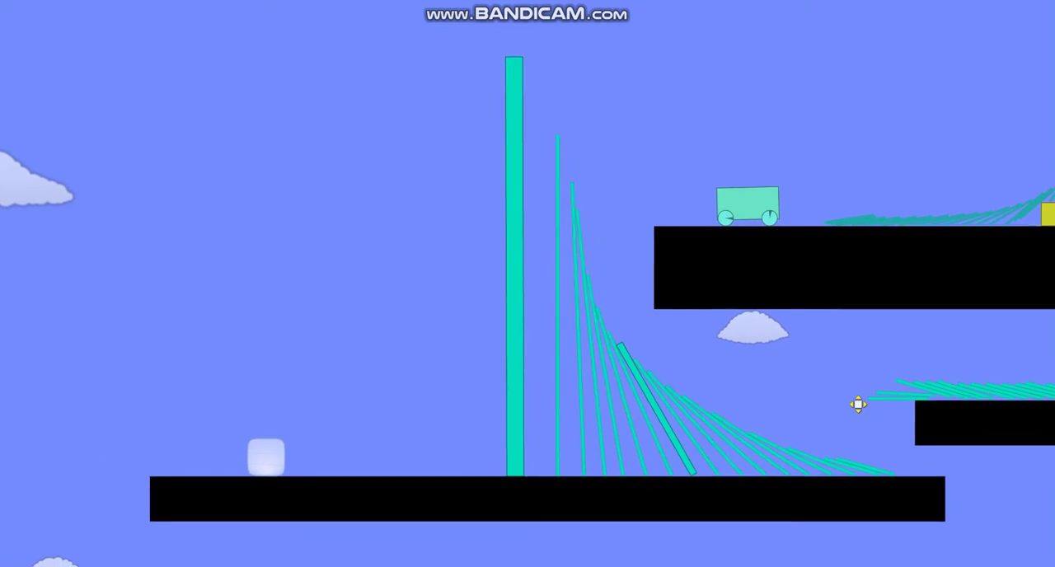
Step: Keep the giant domino and the ice cube in view as the tall pillars topple
left_click_drag(858, 403, 465, 404)
scroll(544, 396, "up", 2)
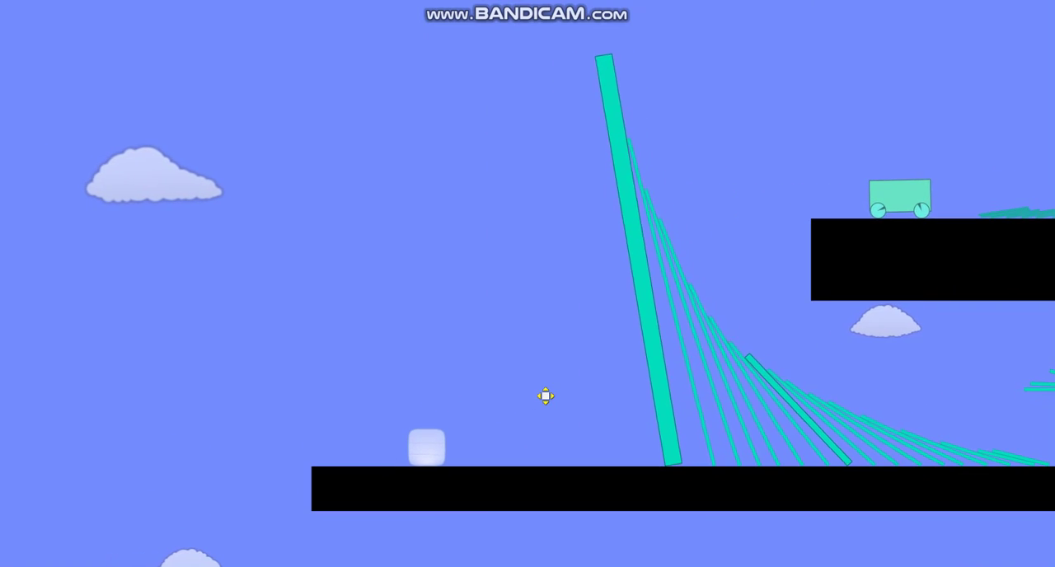
scroll(578, 392, "up", 2)
scroll(628, 388, "up", 2)
left_click_drag(628, 388, 715, 317)
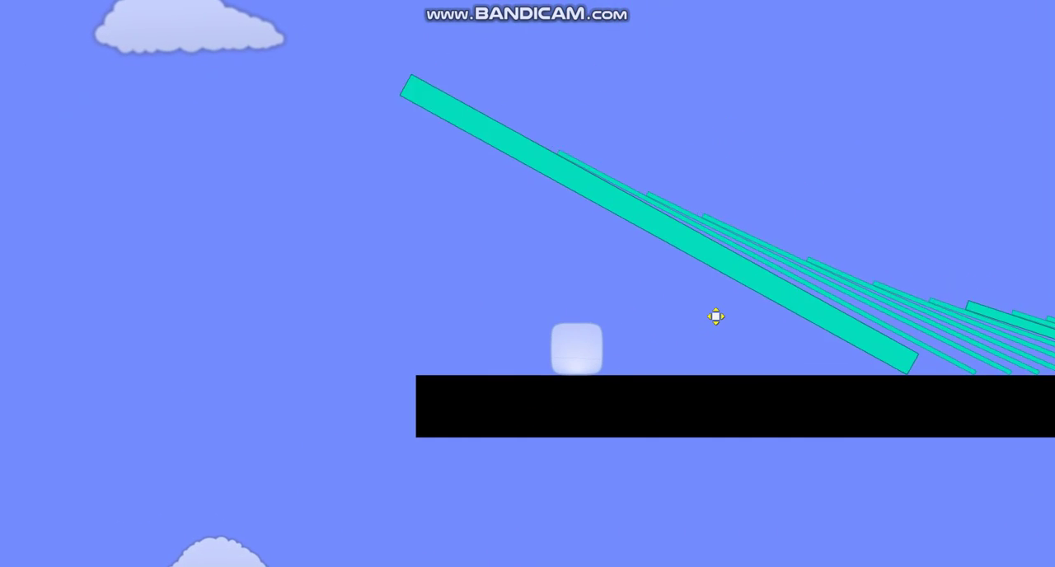